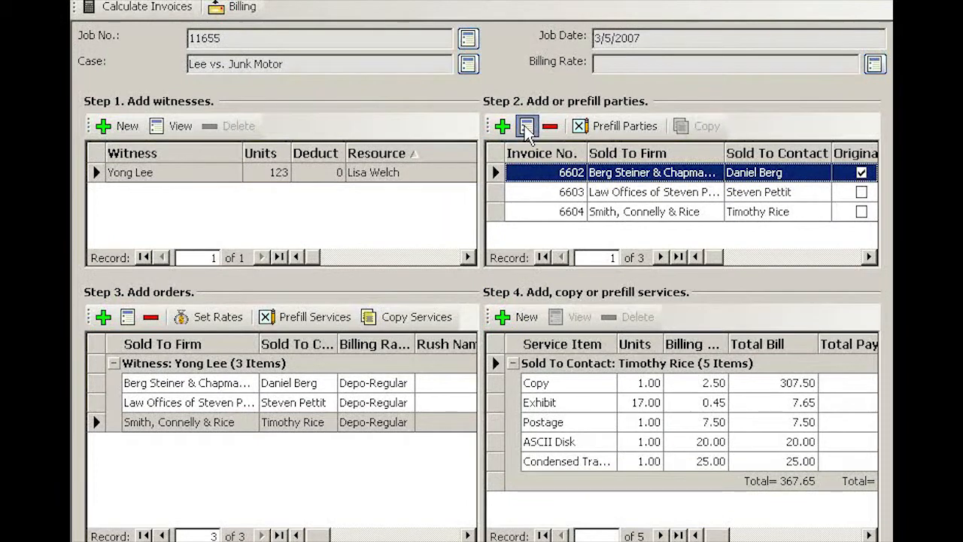
Open the Berg Steiner & Chapman LLP party record and review the predefined Holiday and Standard invoice messages across all groups
click(527, 126)
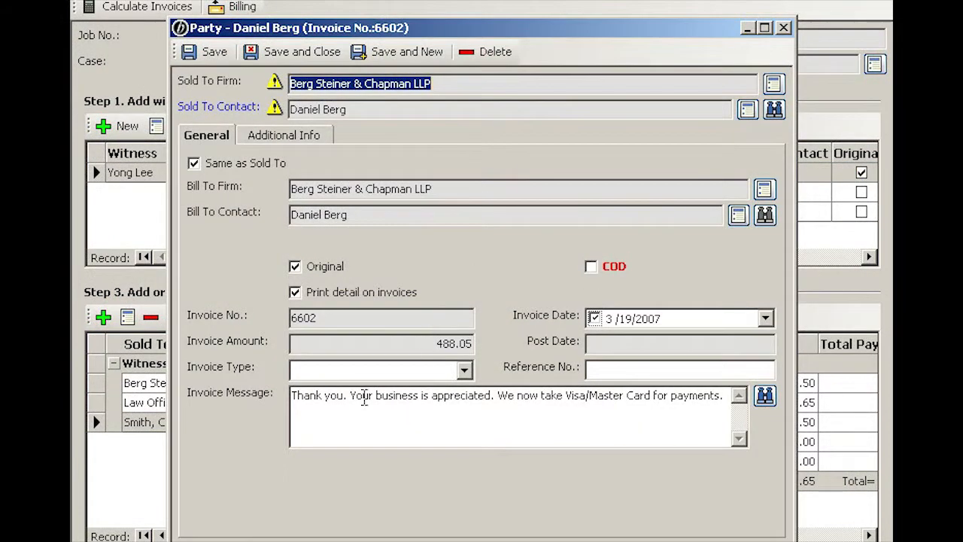
drag(294, 397, 726, 399)
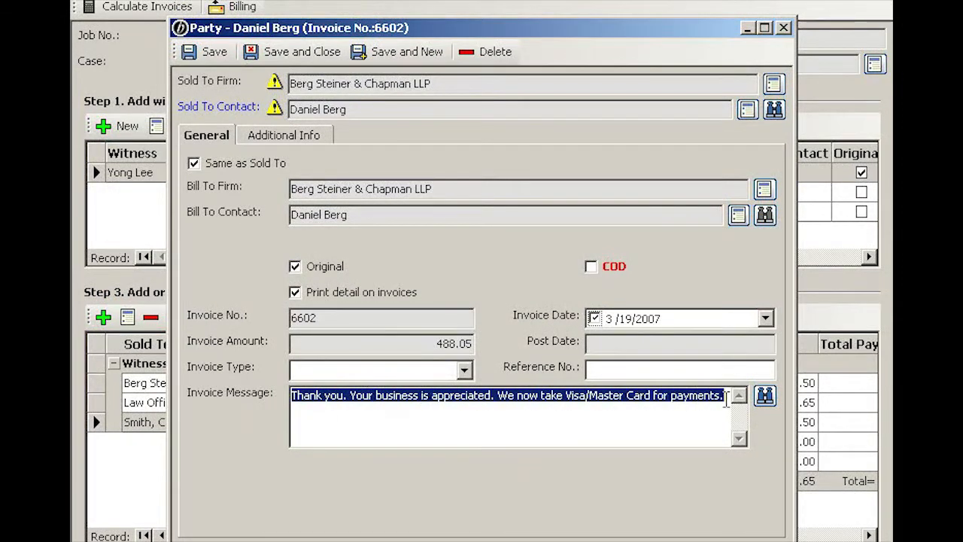
click(765, 397)
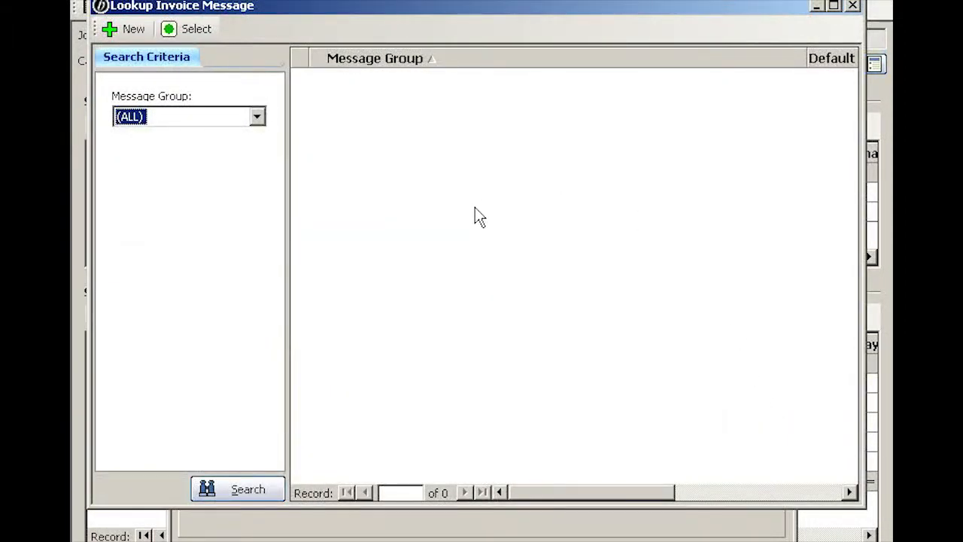
click(255, 491)
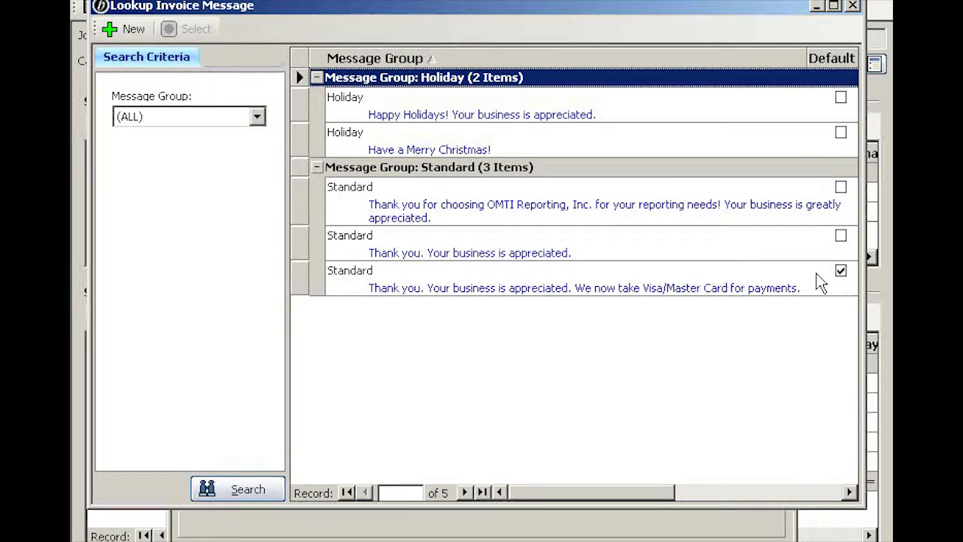
click(669, 285)
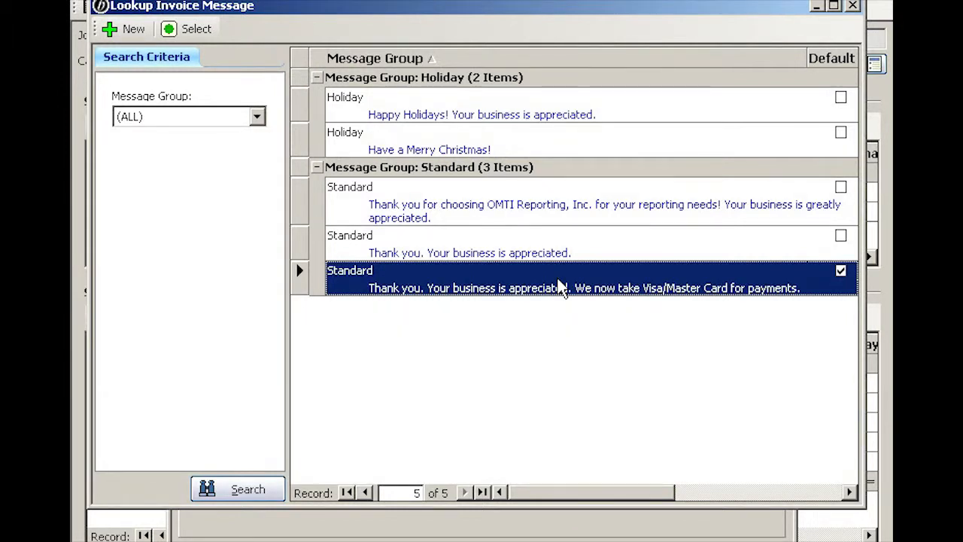
click(544, 122)
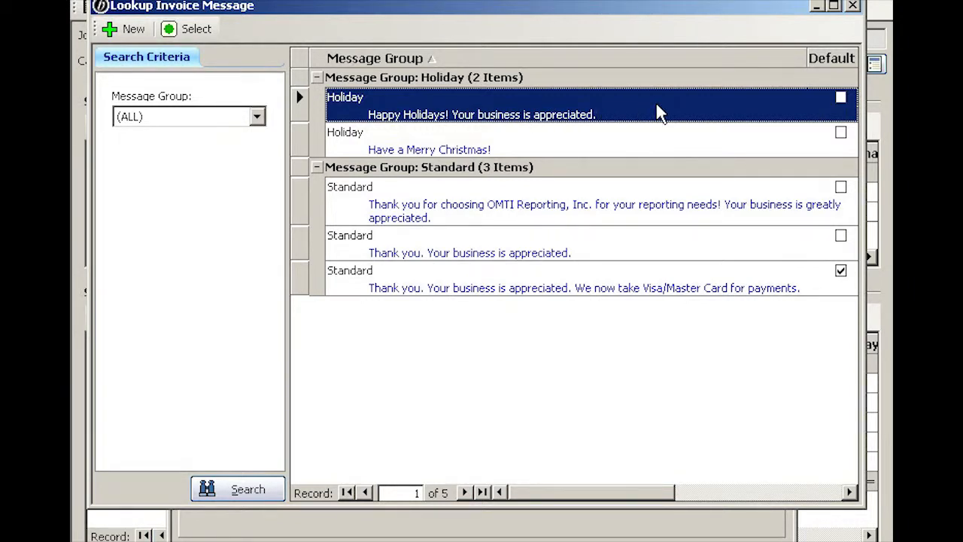
click(547, 289)
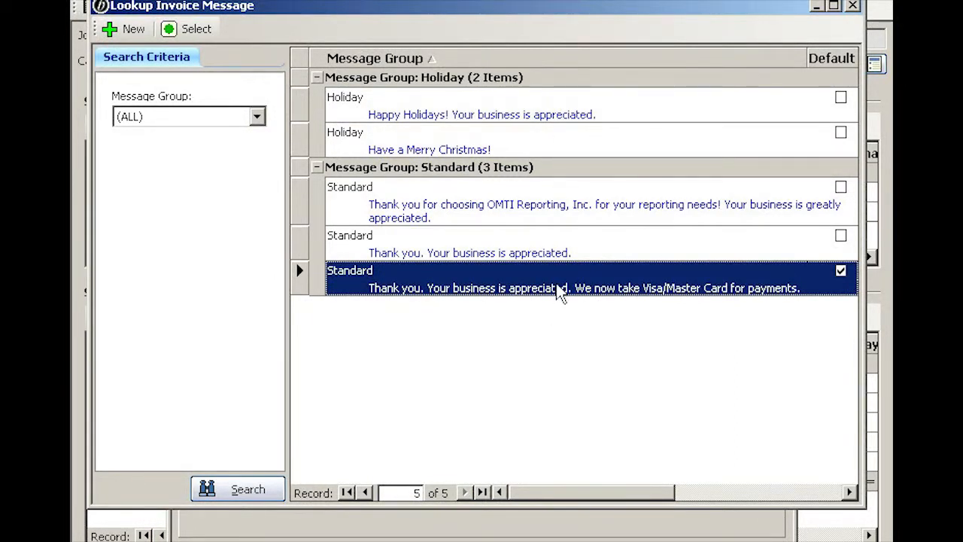
click(854, 7)
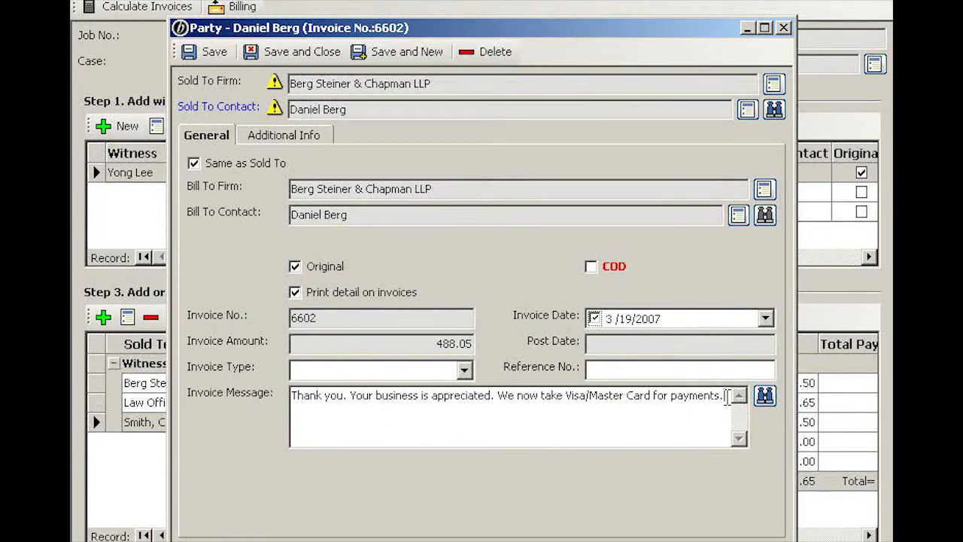
Add a new line reading "Add your own....." below the existing text of the party's invoice message
key(Return)
text(Add your wo)
key(BackSpace)
key(BackSpace)
text(own.....)
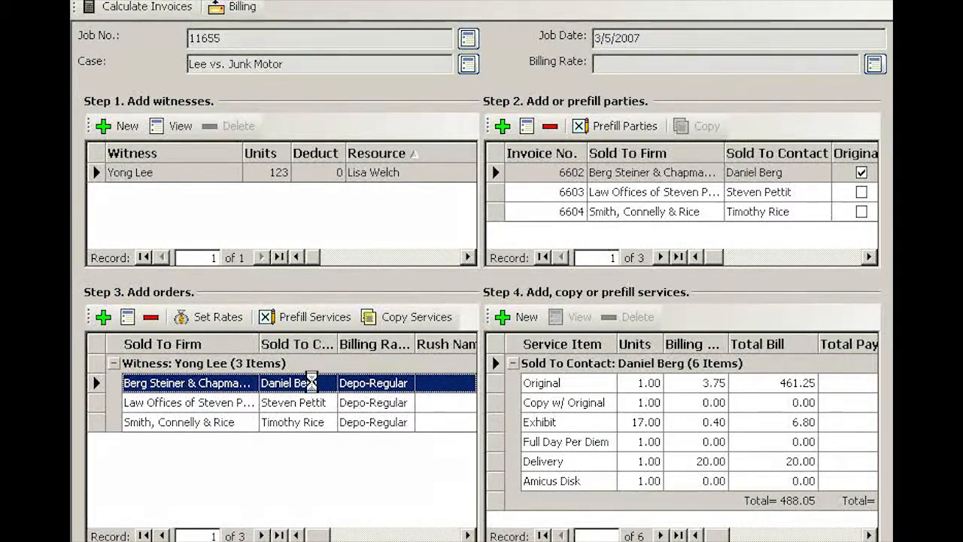
Open the Berg Steiner & Chapman order and review the available Court and Deposition invoice headers, including COURT PROCEEDINGS OF
double_click(313, 387)
click(426, 424)
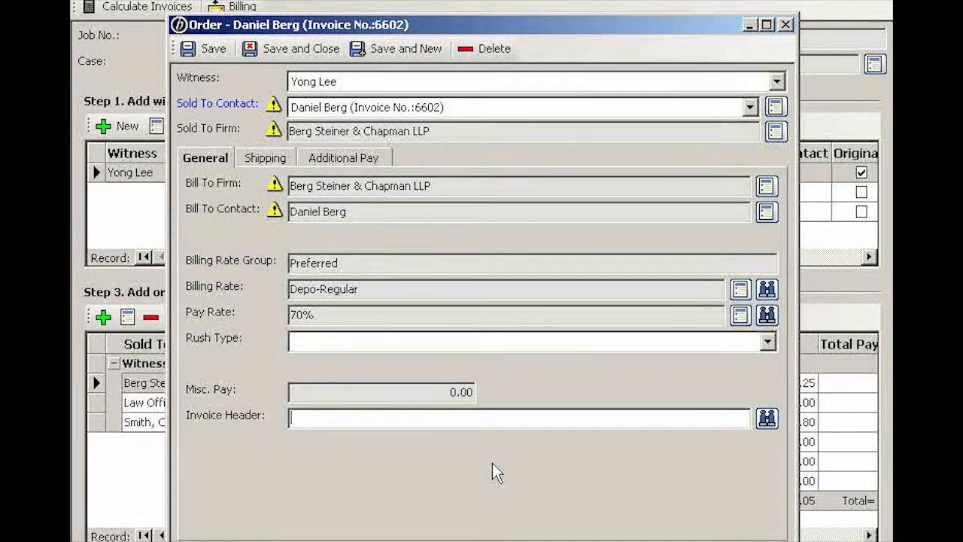
click(767, 420)
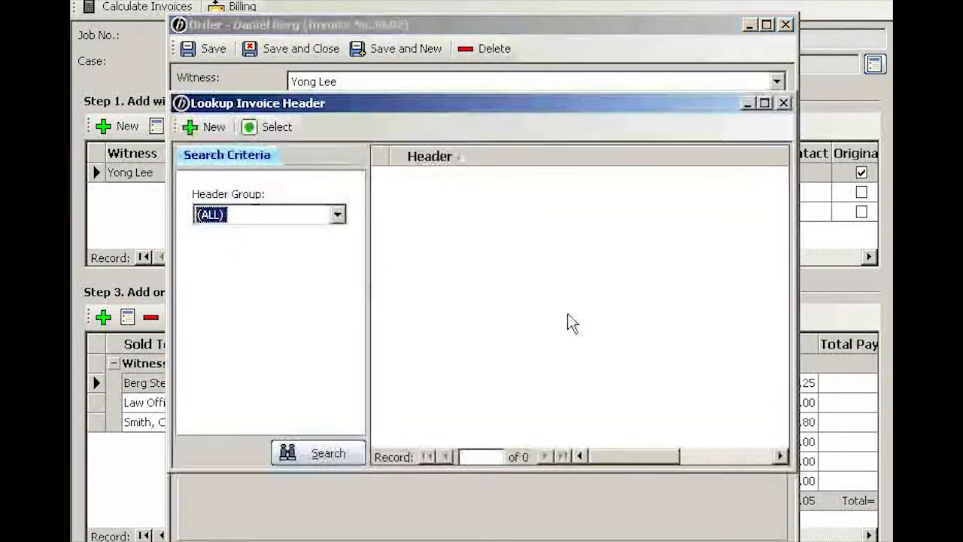
click(339, 454)
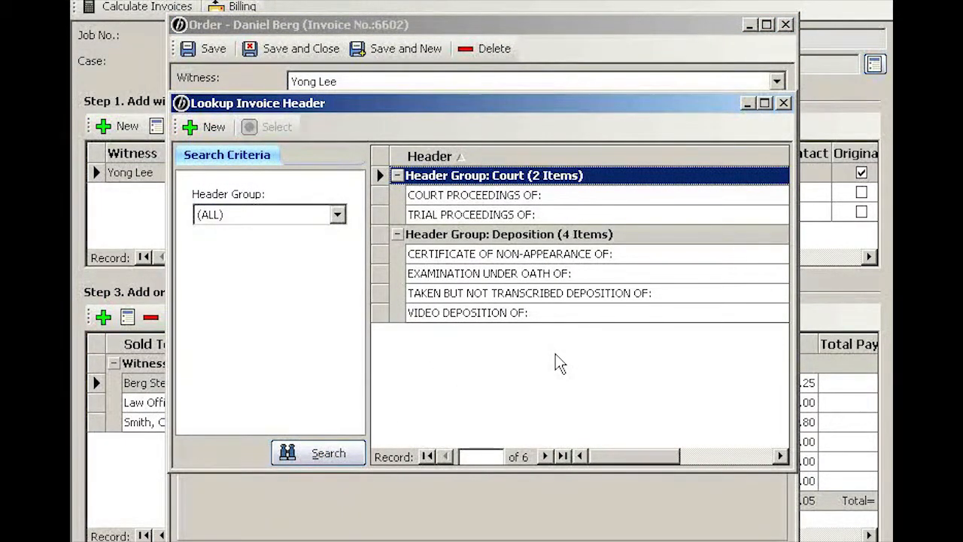
click(563, 296)
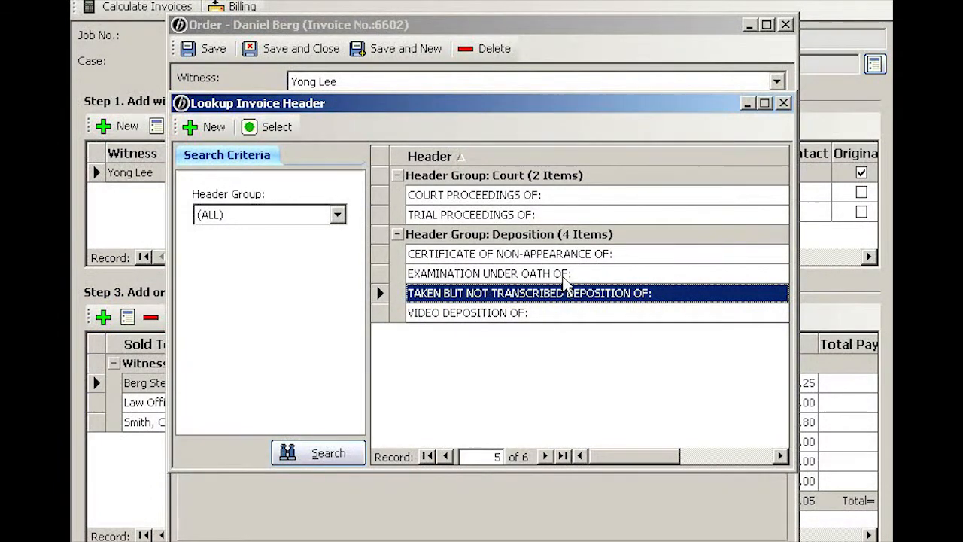
click(566, 276)
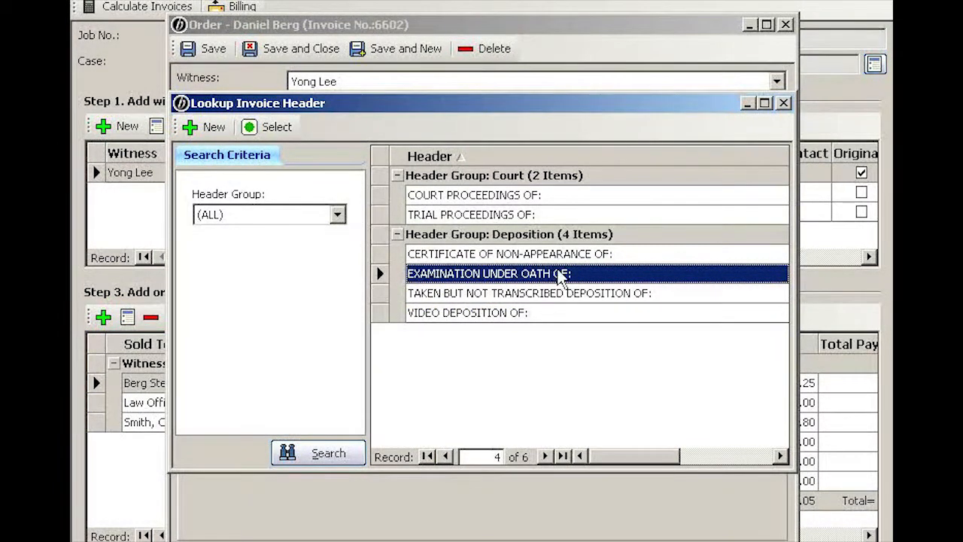
click(526, 197)
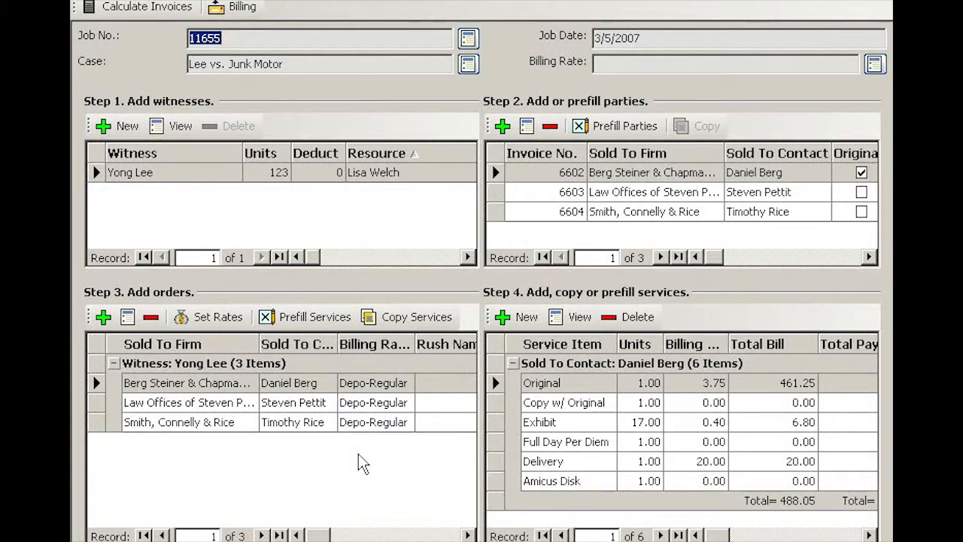
Open the Original service item of the Berg Steiner & Chapman order and check its billing rate, pay rate and calculated pay rate
click(688, 384)
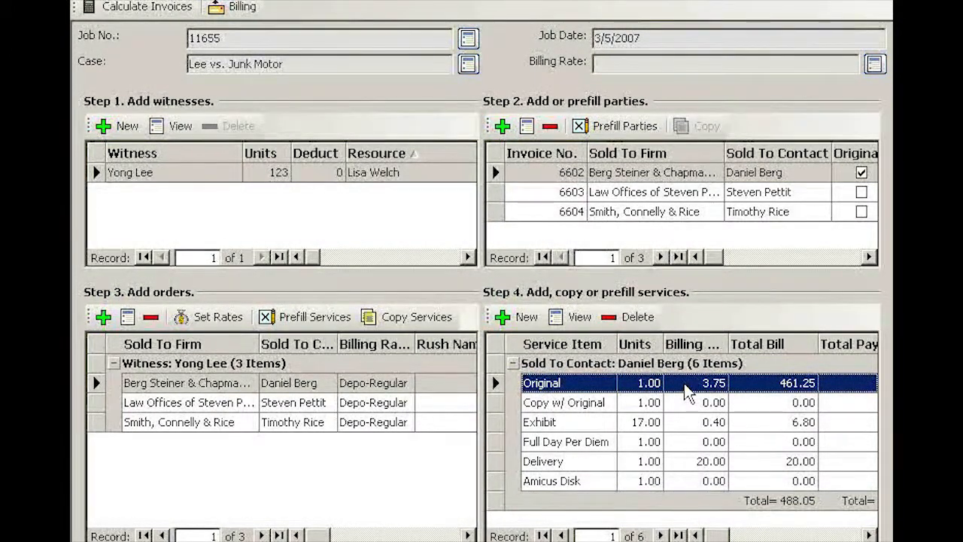
right_click(686, 391)
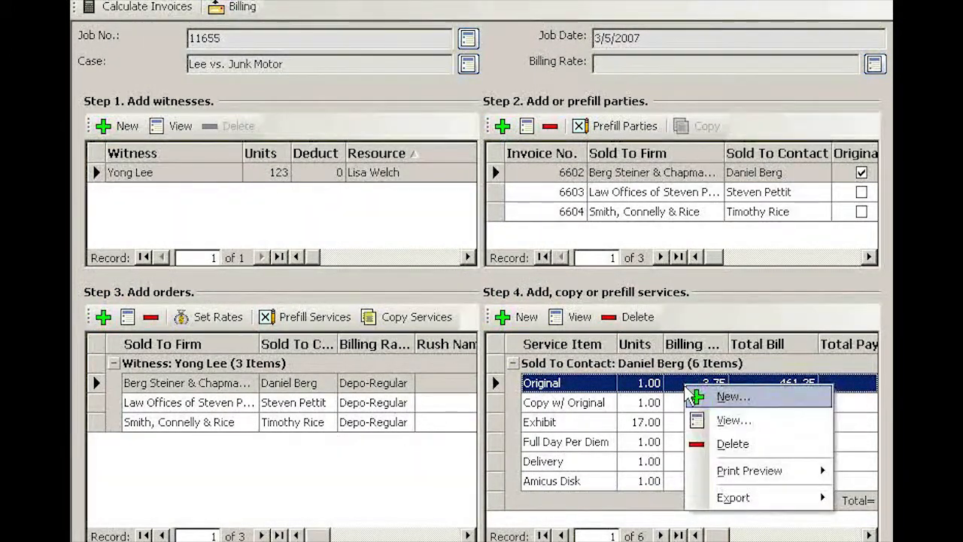
click(734, 421)
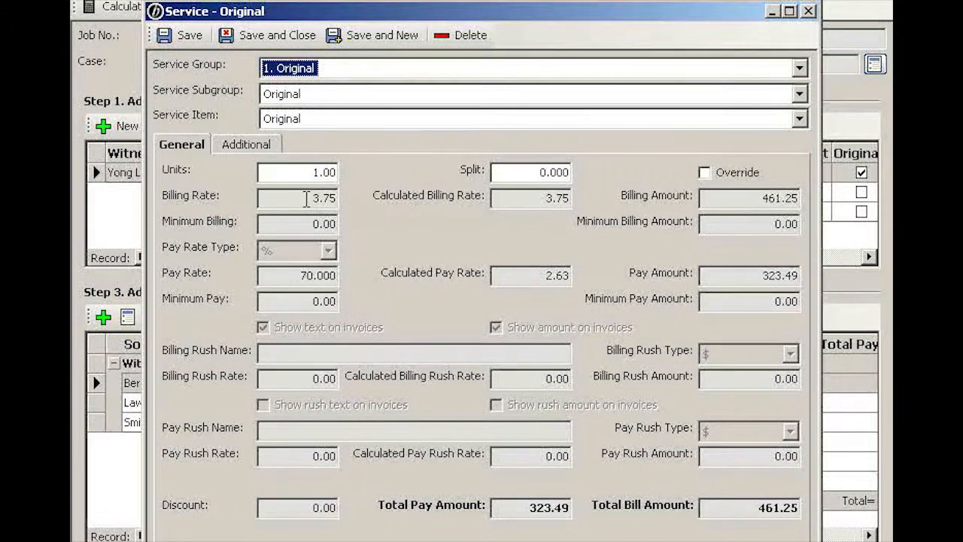
drag(307, 198, 362, 200)
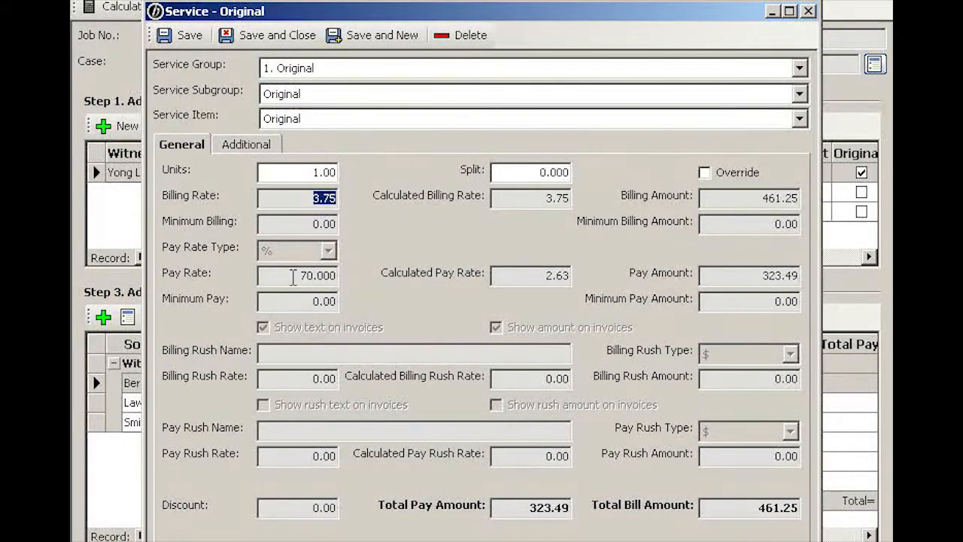
drag(295, 274, 355, 275)
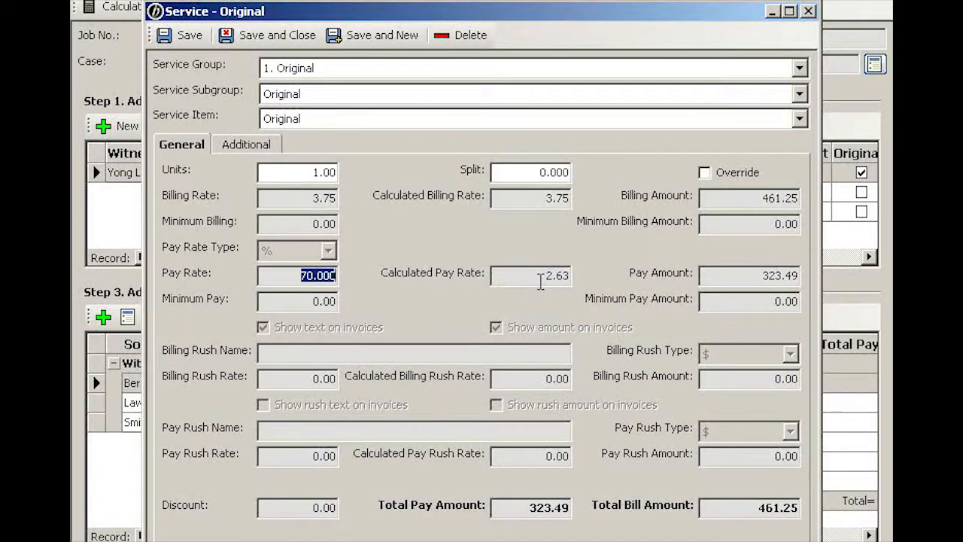
drag(541, 275, 593, 278)
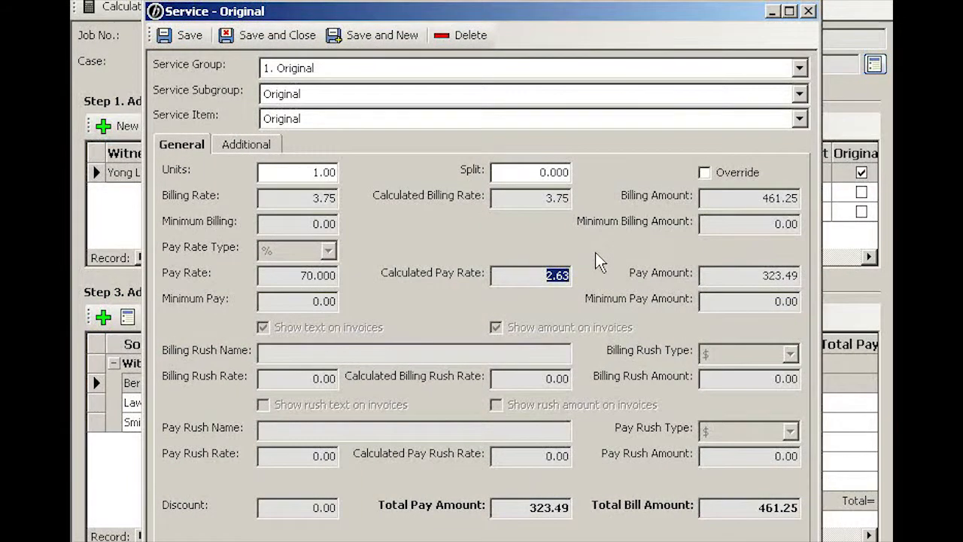
Enable Override for the Original service, set its billing rate to 3.25 and check the calculated pay rate
click(704, 173)
double_click(306, 198)
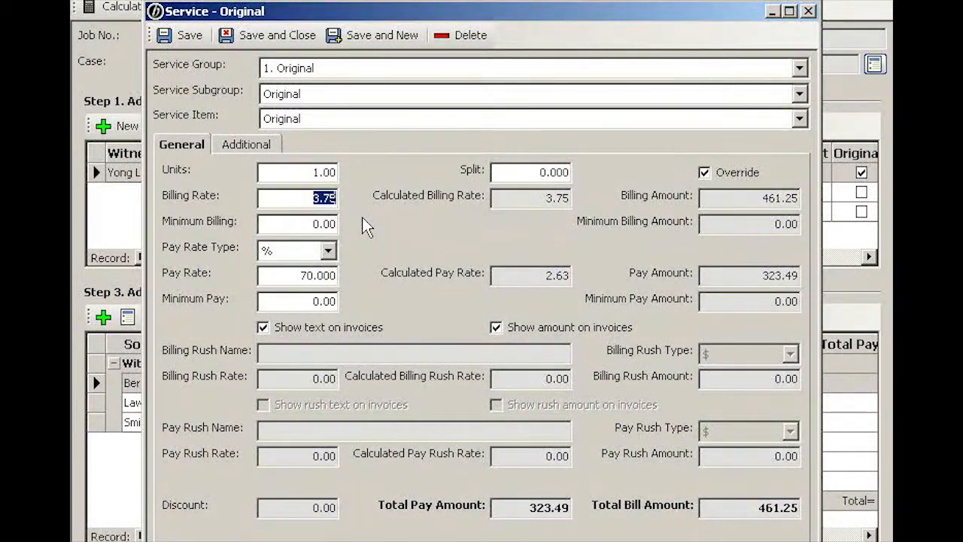
text(3.25)
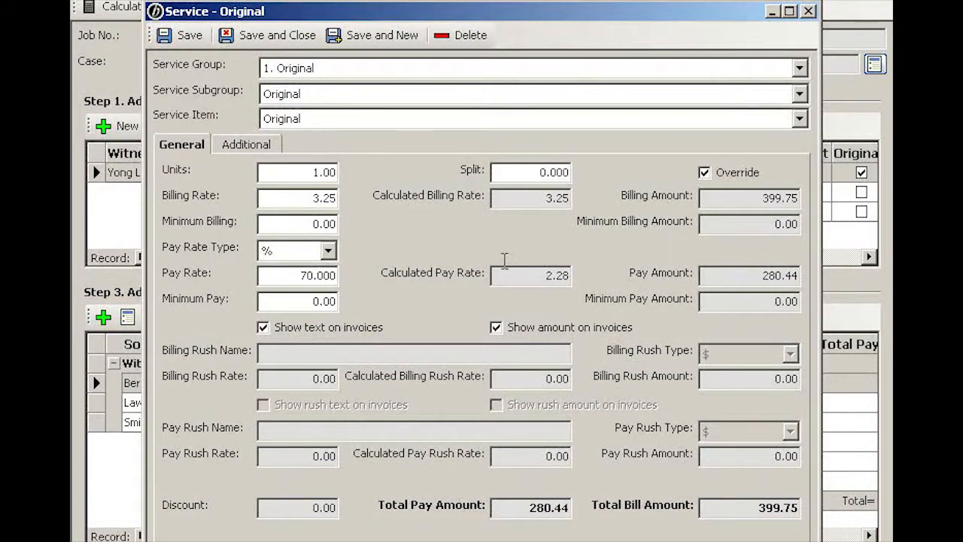
drag(544, 276, 572, 276)
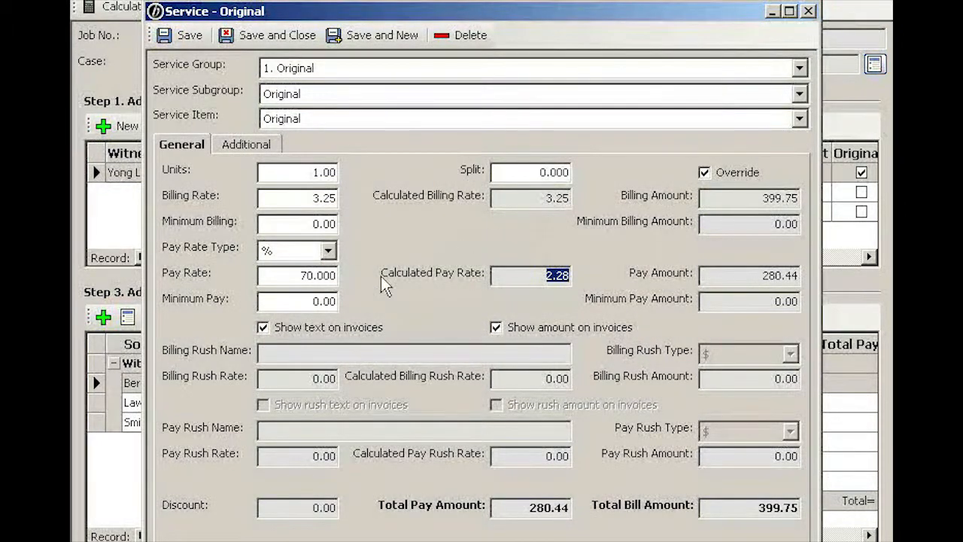
Change the Original service's pay rate type to $ and set the pay rate to 2.63
click(328, 249)
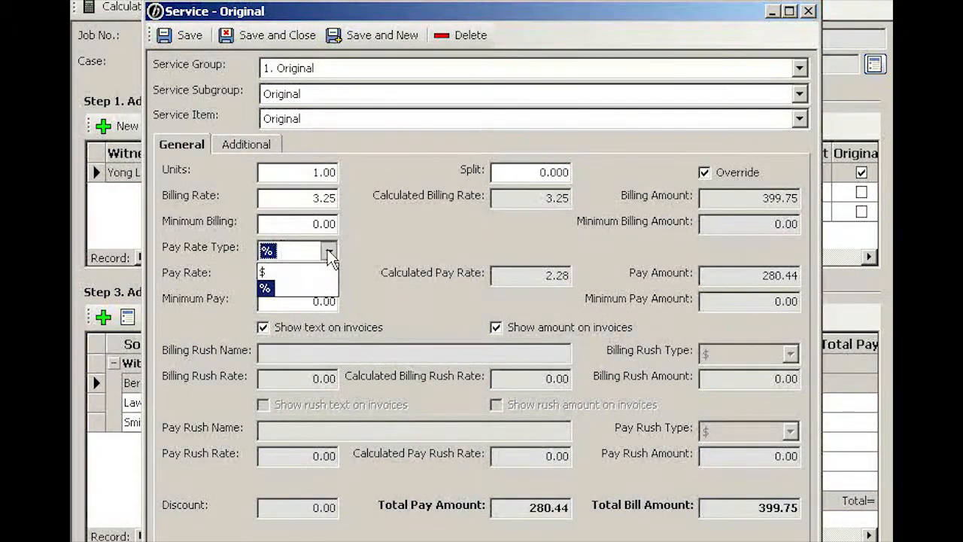
click(265, 272)
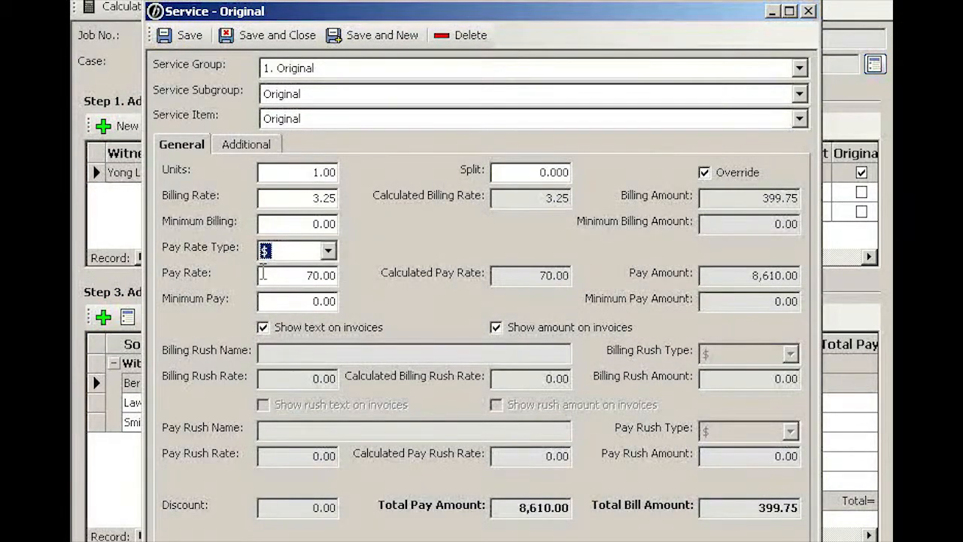
drag(295, 274, 355, 273)
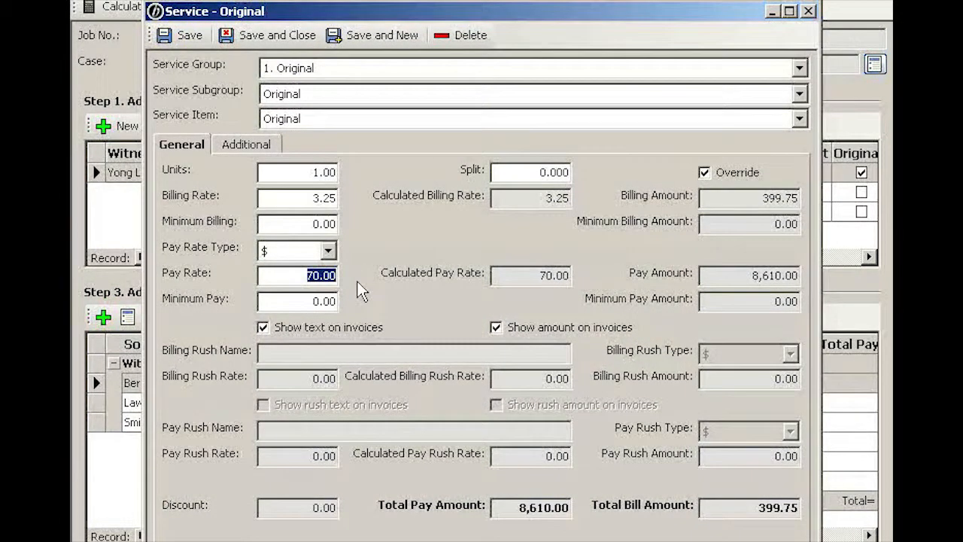
text(2.63)
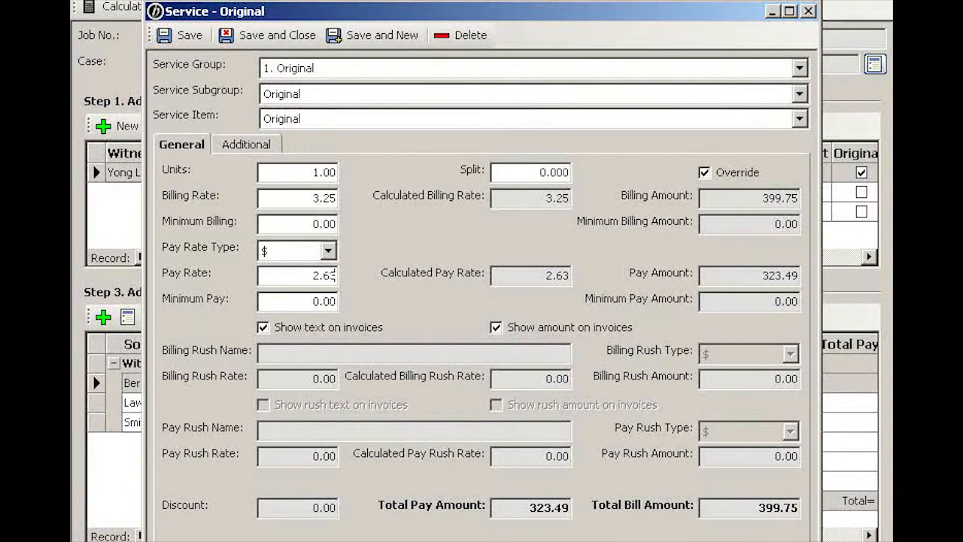
key(Tab)
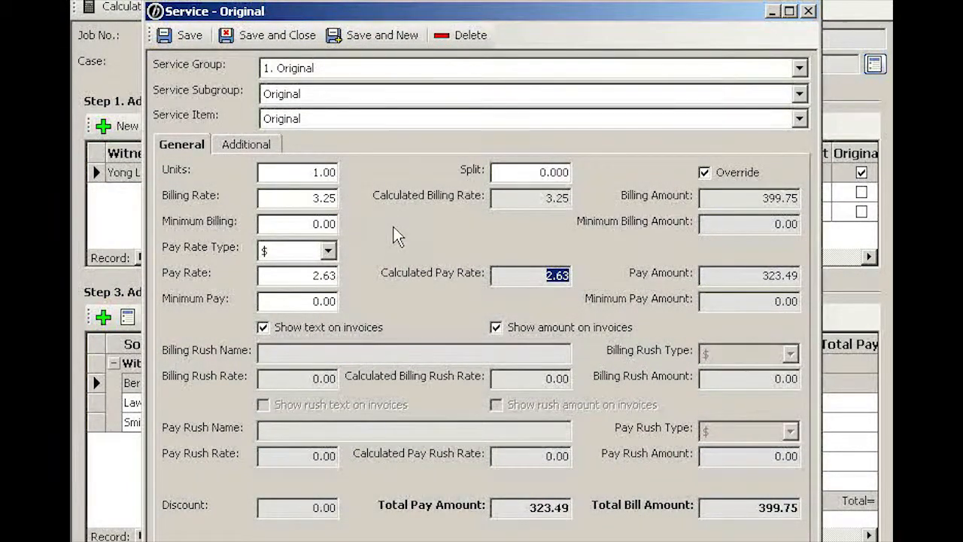